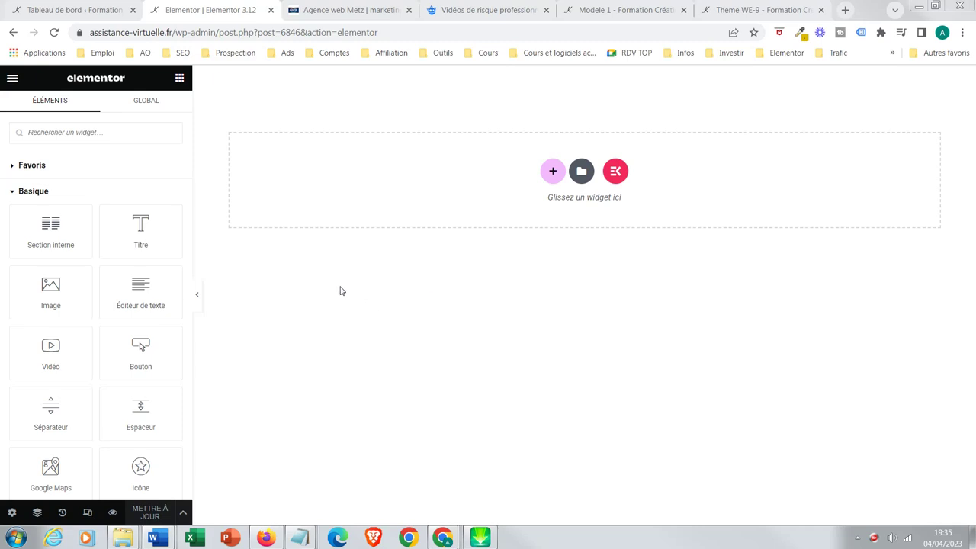
Switch to the WordPress dashboard and open the Fonctionnalités section of the Elementor settings
click(99, 12)
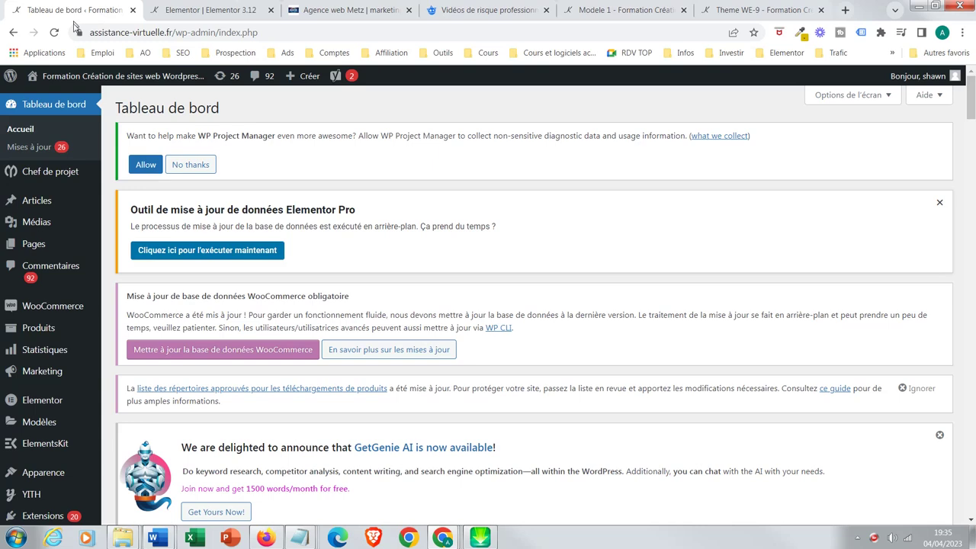
mouse_move(76, 326)
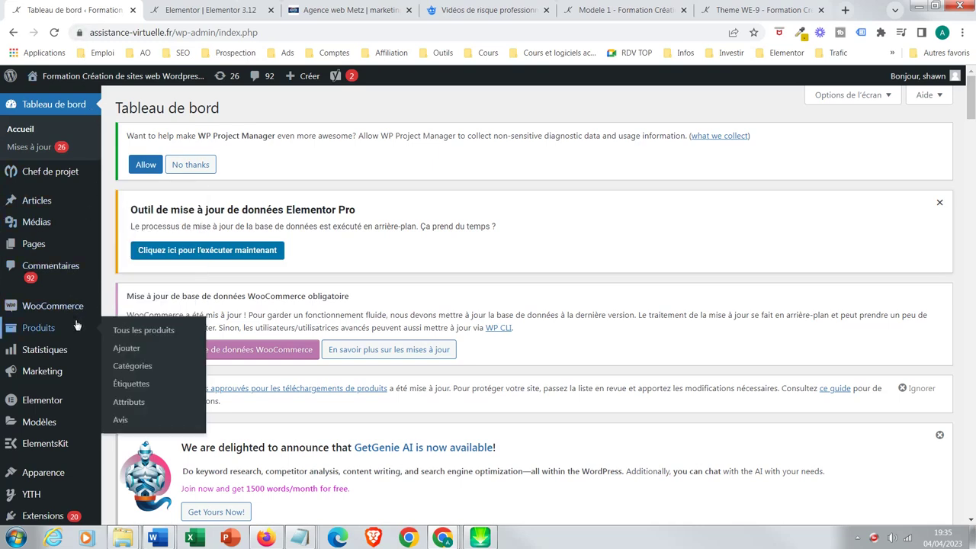
scroll(76, 326, down, 1)
scroll(44, 320, down, 1)
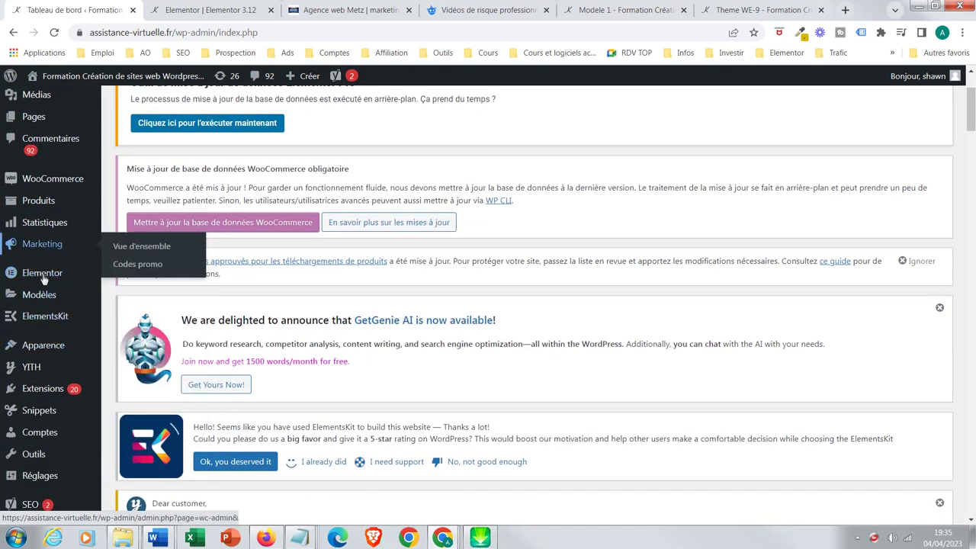
click(44, 276)
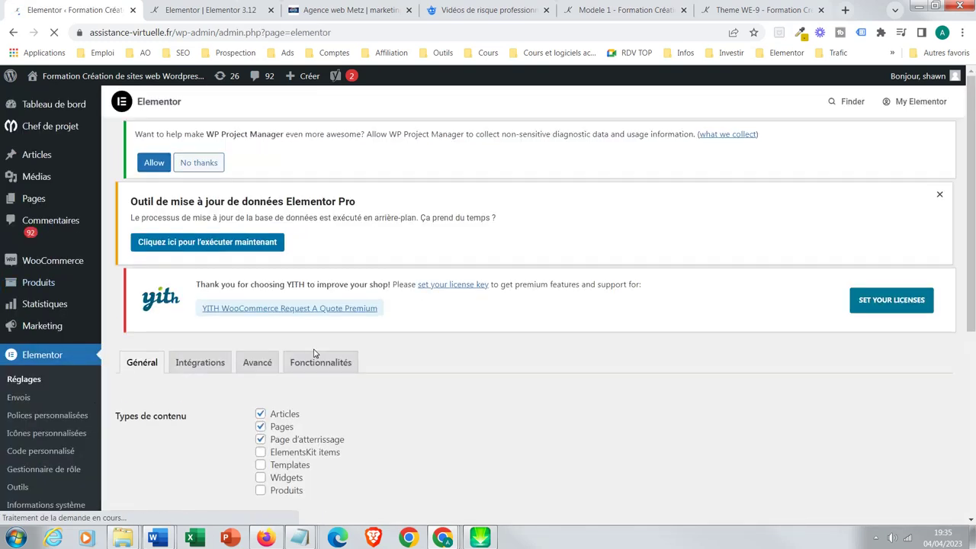
click(313, 385)
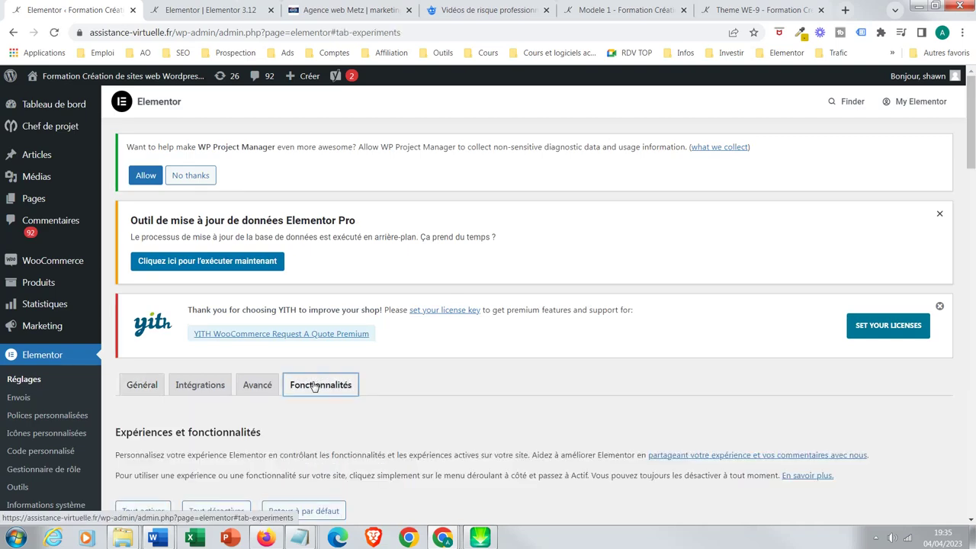
Activate all of Elementor's experiments and features at once
scroll(313, 386, down, 2)
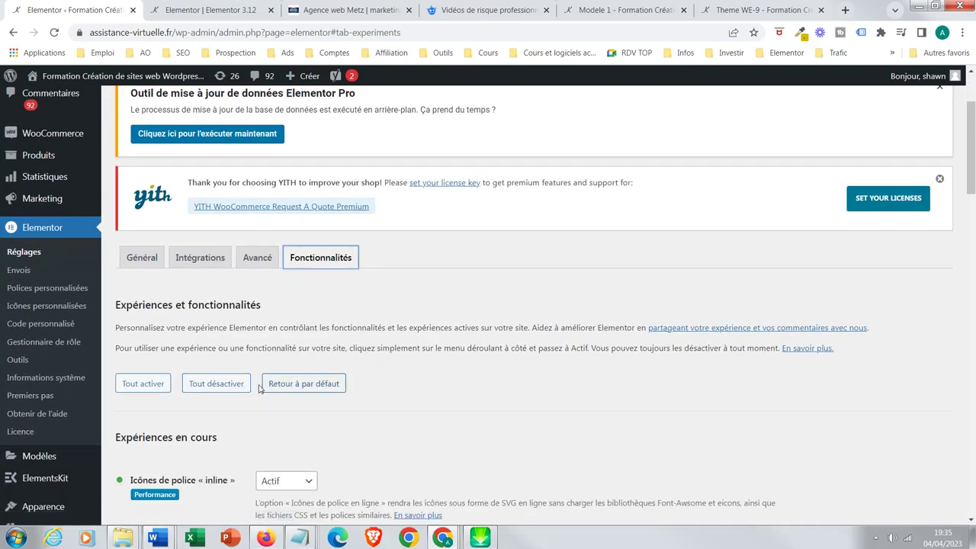
click(150, 385)
scroll(324, 408, down, 3)
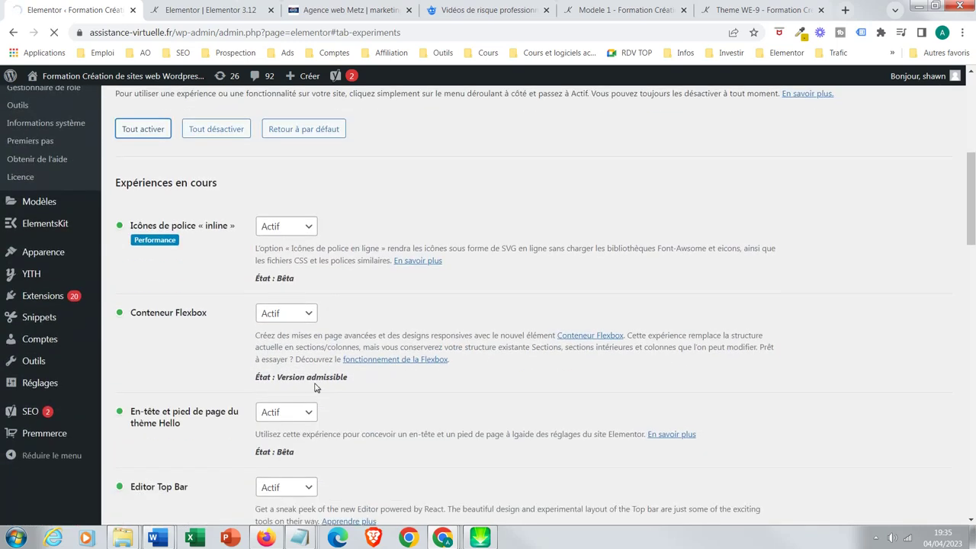
scroll(256, 264, down, 6)
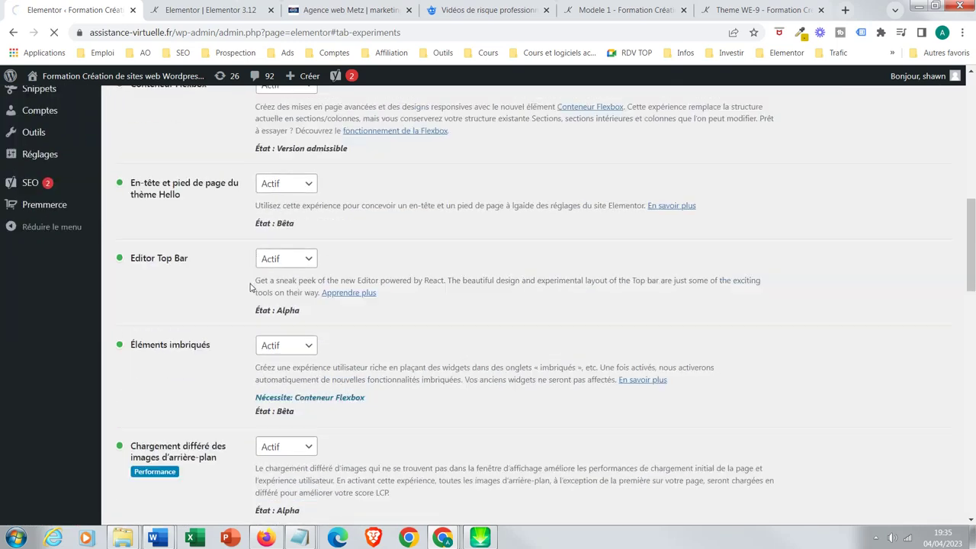
scroll(229, 351, down, 7)
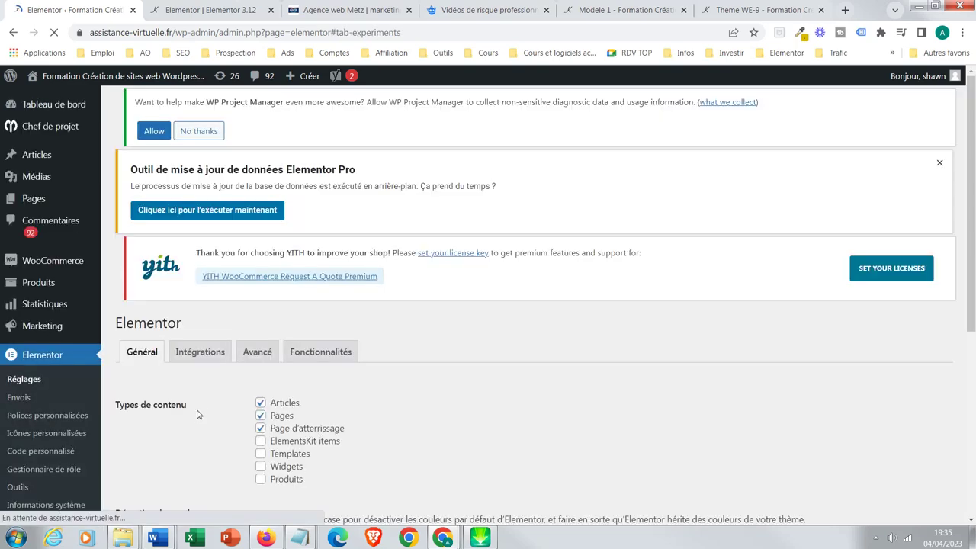
scroll(204, 404, down, 3)
scroll(320, 290, up, 3)
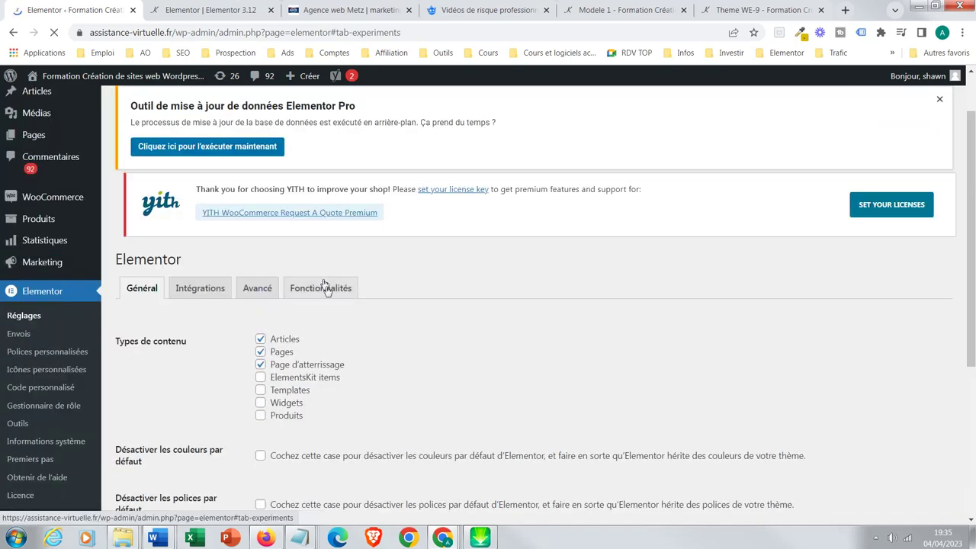
Return to the Fonctionnalités section, review the list of experiments and save the changes
click(323, 298)
click(315, 299)
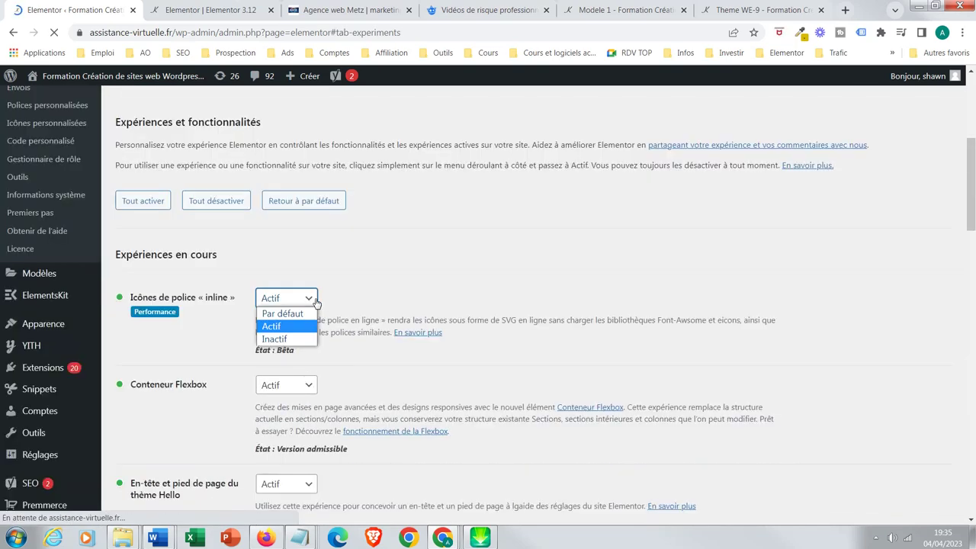
click(406, 246)
scroll(203, 270, down, 4)
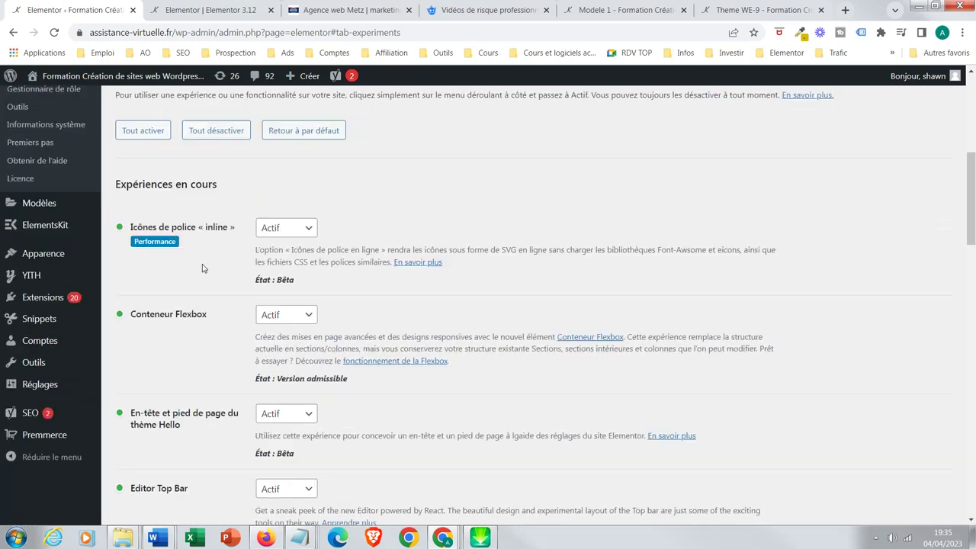
scroll(202, 343, down, 12)
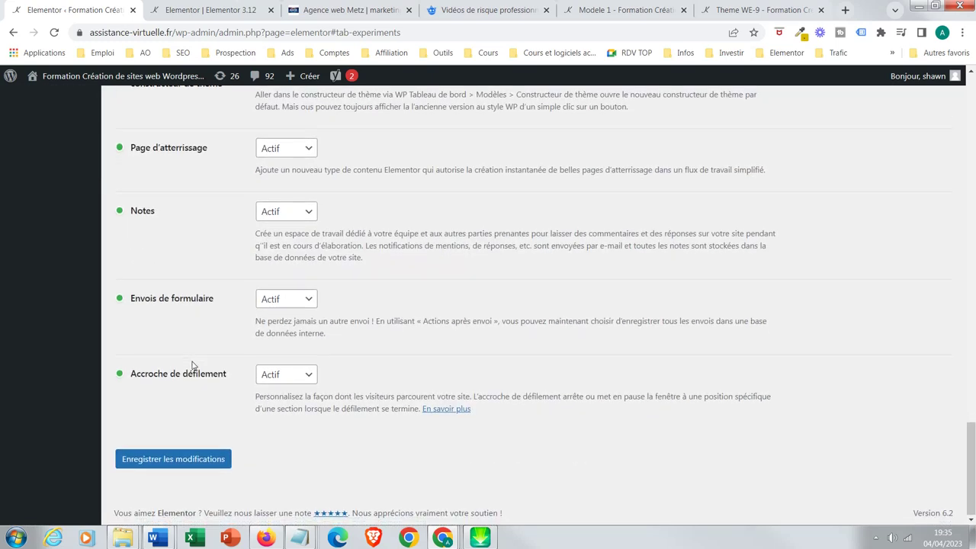
click(219, 10)
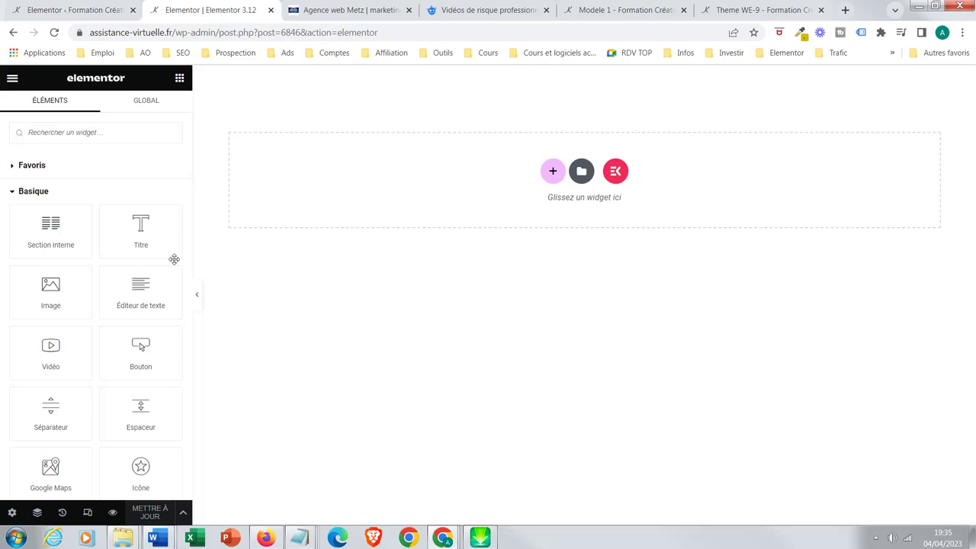
click(105, 12)
click(179, 460)
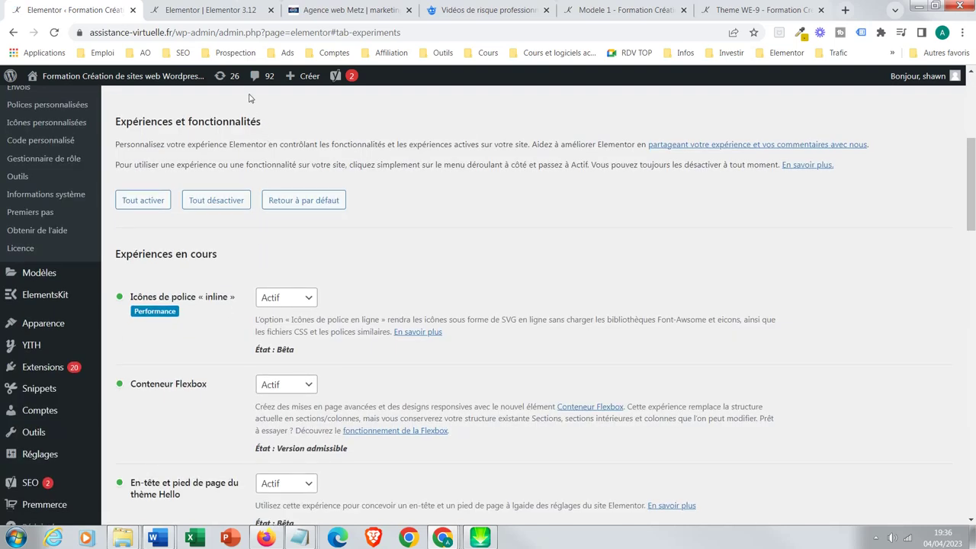
Reload the Elementor 3.12 page in the editor and browse its widget list
click(197, 11)
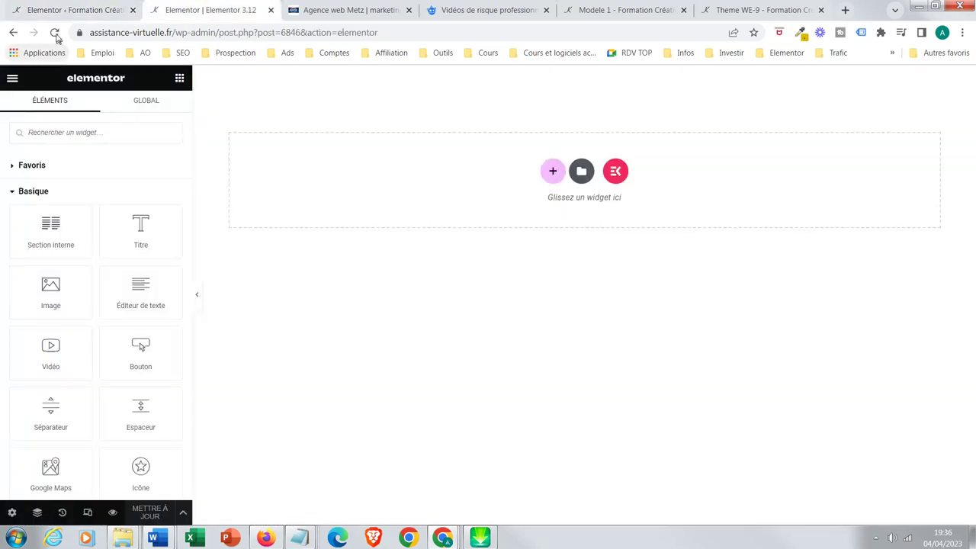
click(55, 33)
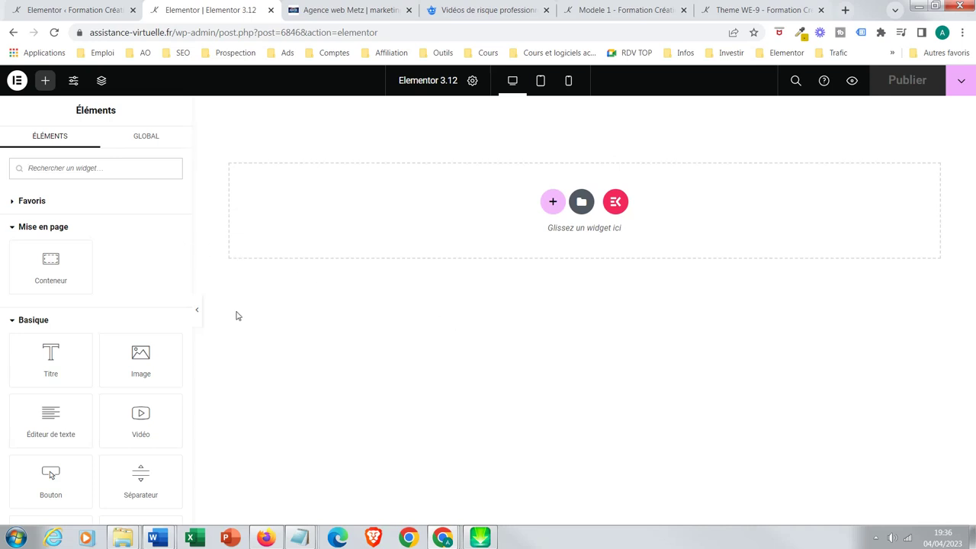
scroll(131, 352, down, 1)
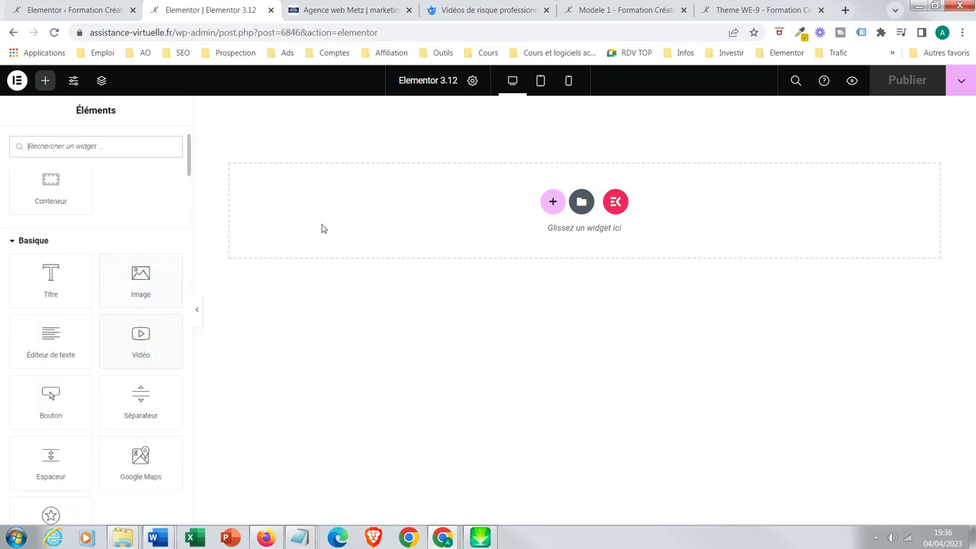
scroll(103, 488, down, 5)
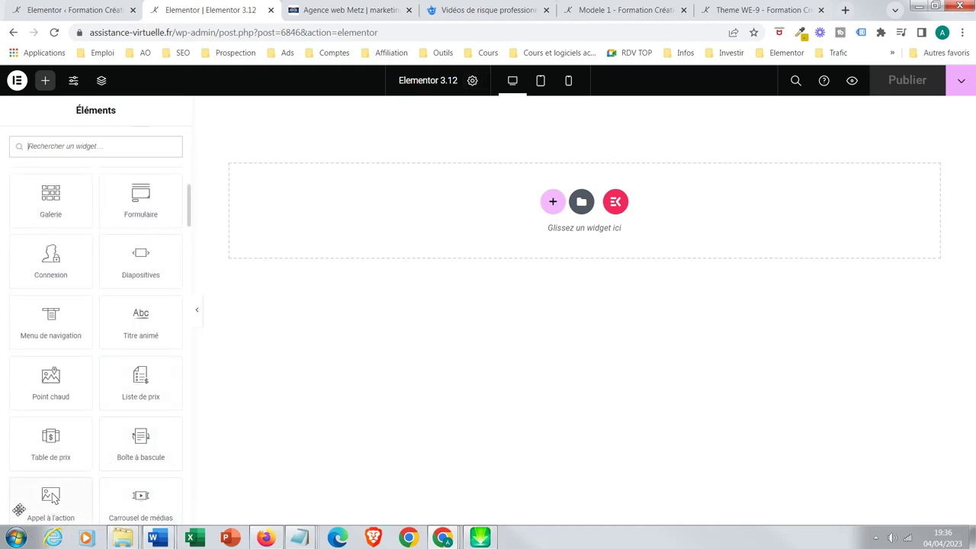
Open the page settings and display the structure choices for a new container
click(473, 80)
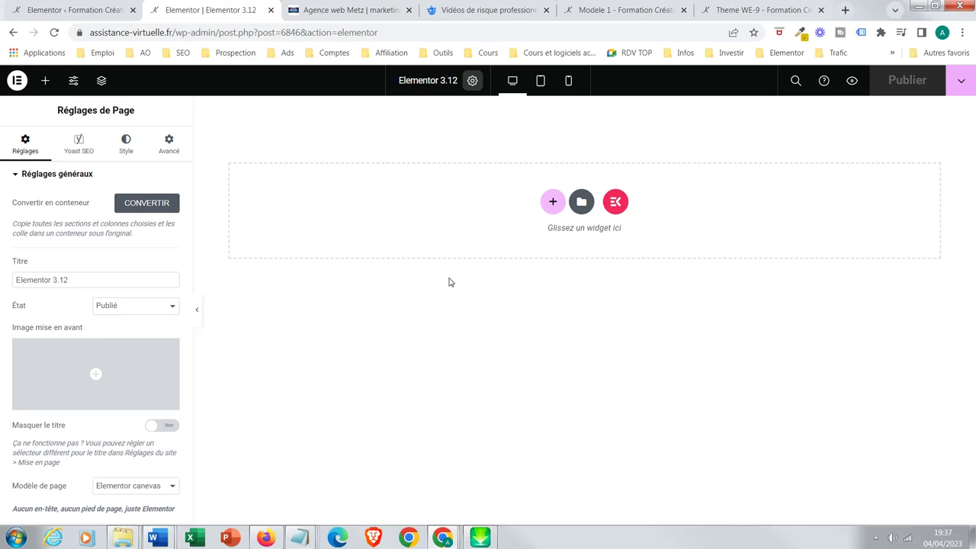
click(553, 203)
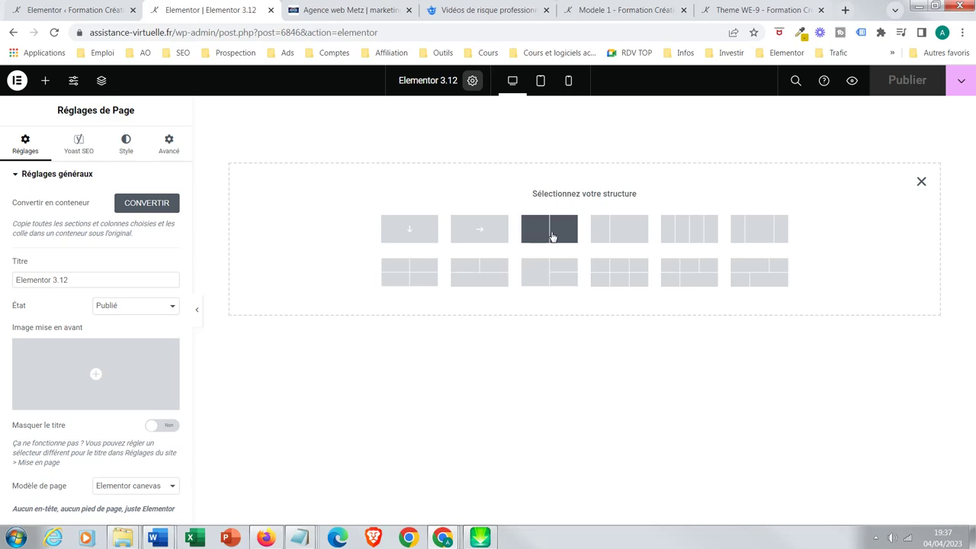
From the list of all WordPress pages, open Accueil Mode 2 for Elementor editing in a new browser tab
click(97, 11)
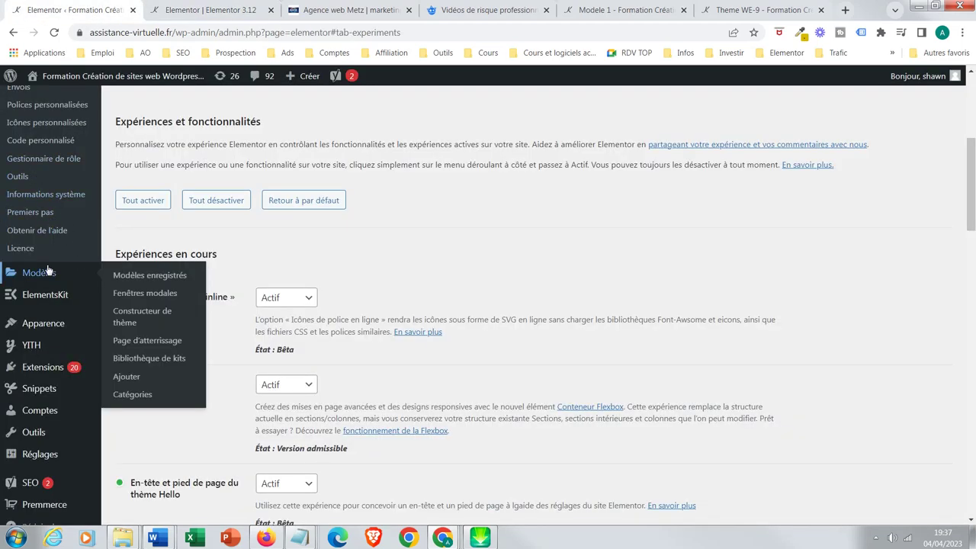
scroll(45, 271, up, 4)
click(120, 204)
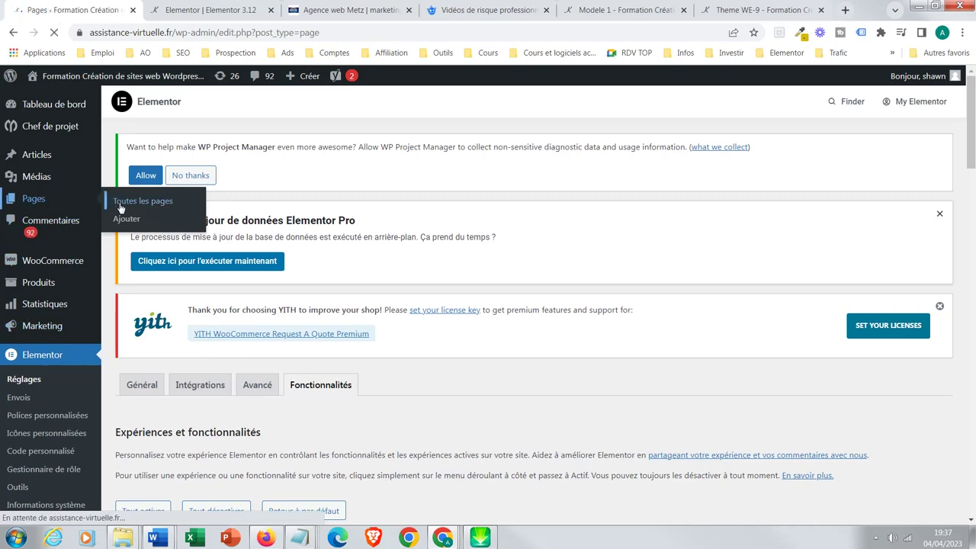
scroll(244, 313, down, 2)
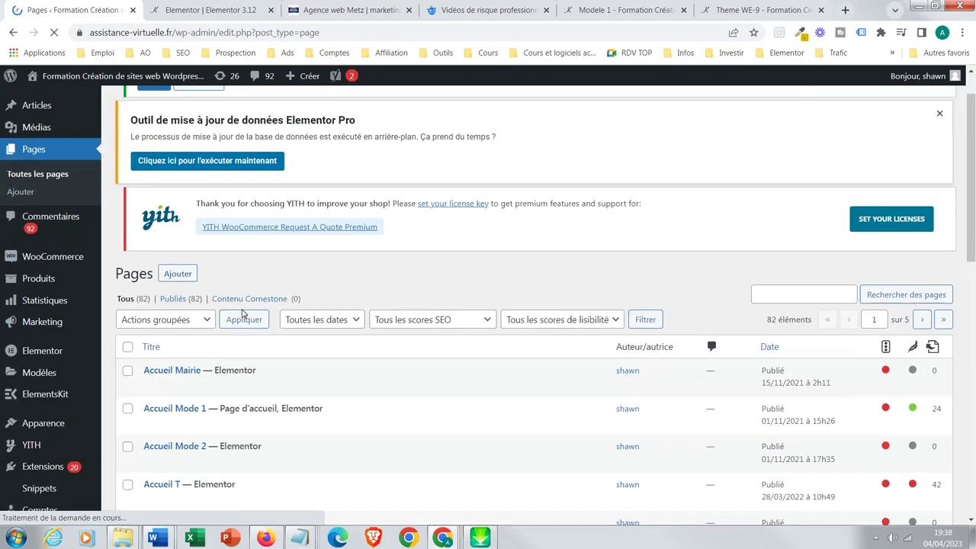
scroll(251, 308, down, 1)
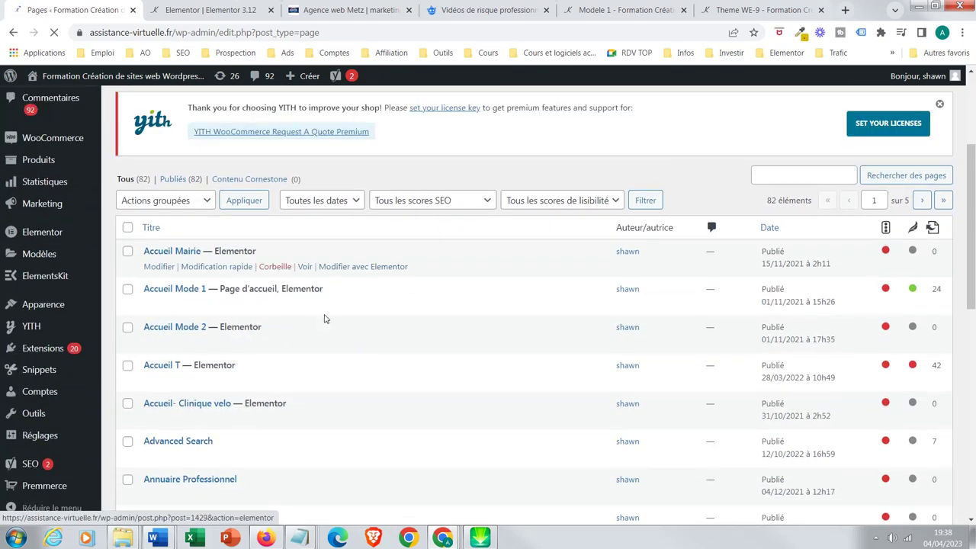
scroll(290, 366, down, 1)
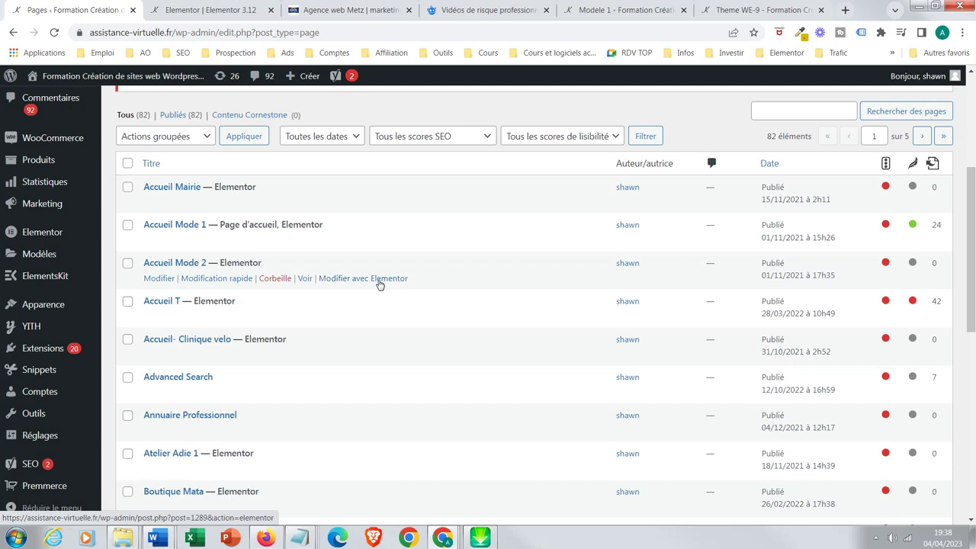
ctrl+click(379, 280)
mouse_move(320, 83)
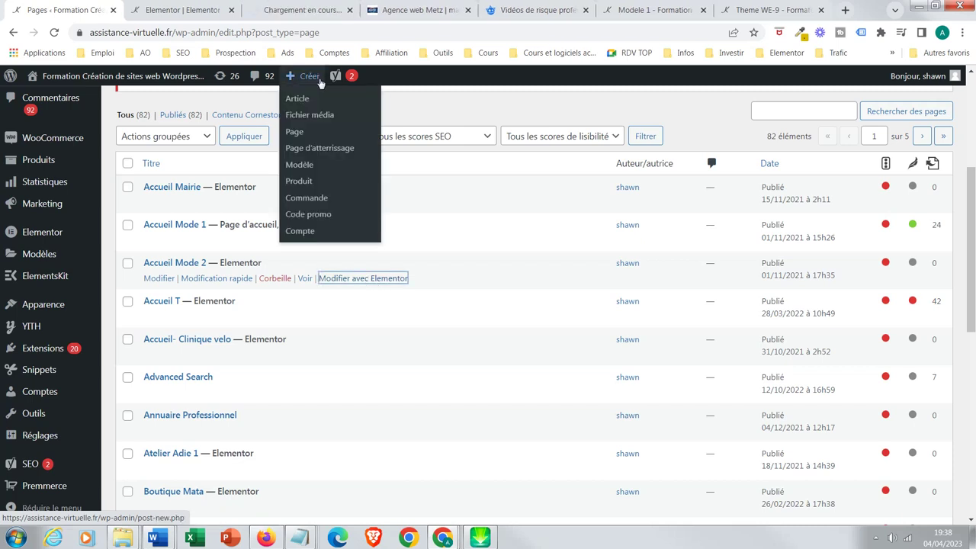
click(297, 10)
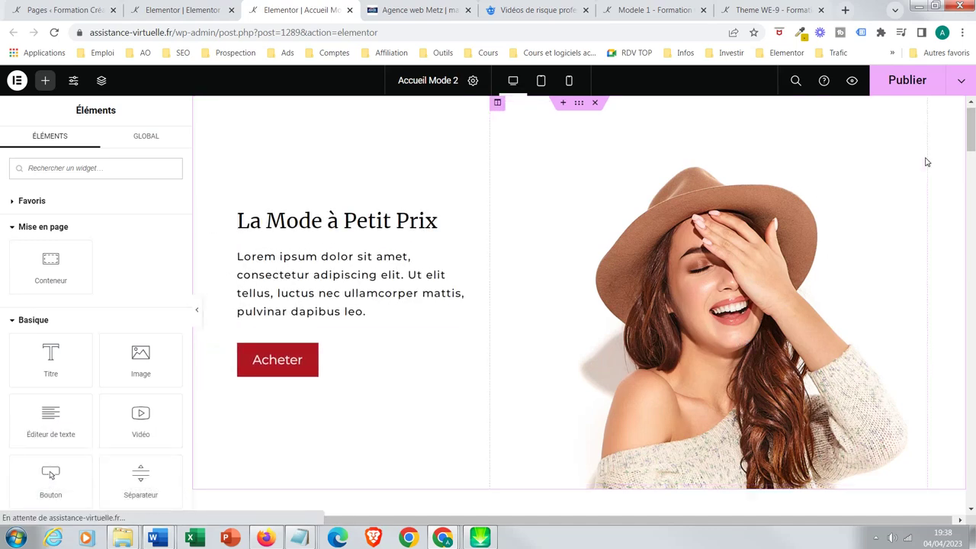
Examine the layout settings of the image column and the text column in the Accueil Mode 2 hero section
click(498, 104)
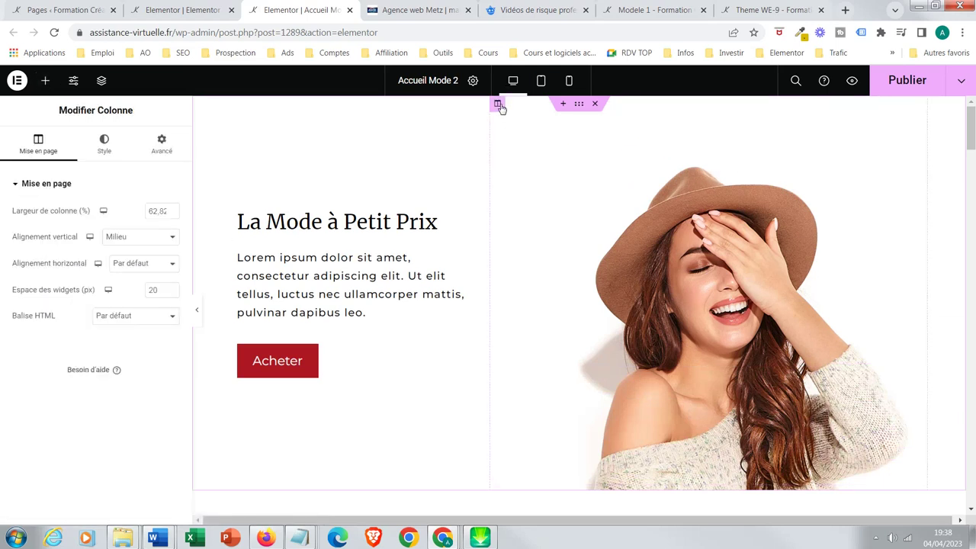
click(238, 106)
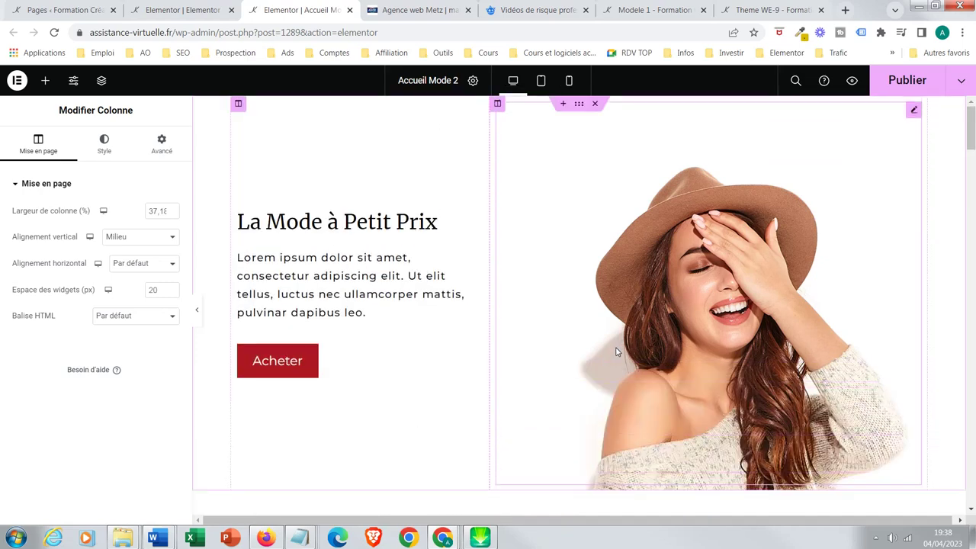
scroll(618, 352, down, 3)
scroll(566, 287, up, 3)
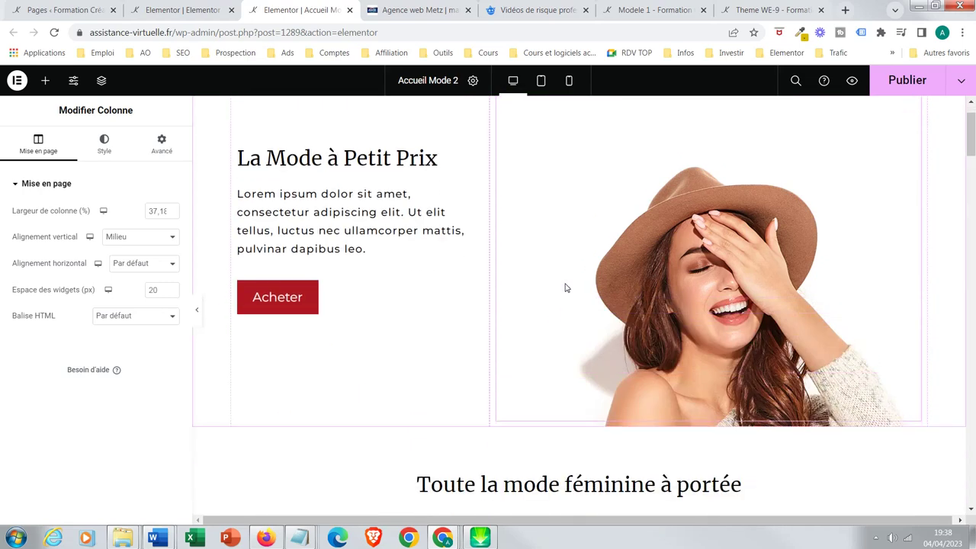
Add a container with vertical direction to the Elementor 3.12 page and place a Titre widget inside it
click(203, 14)
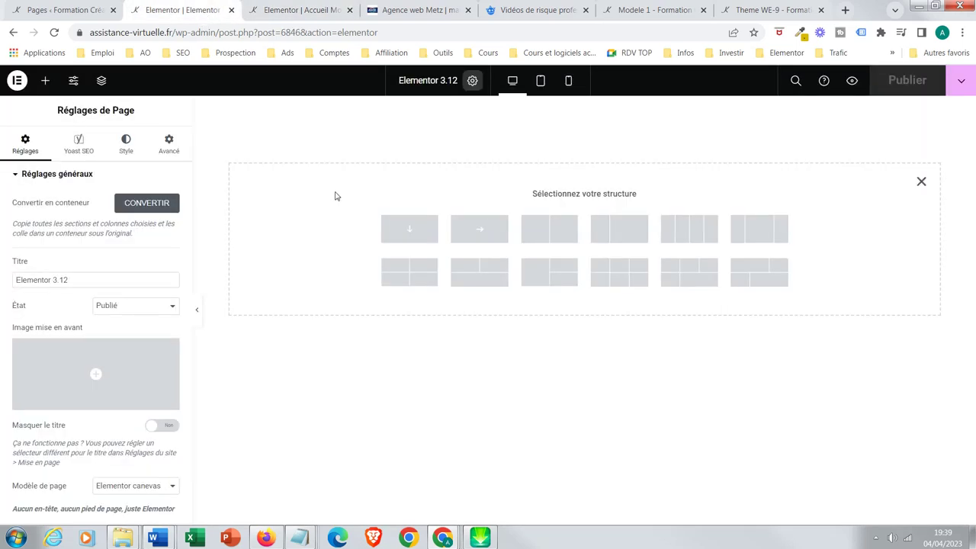
click(426, 234)
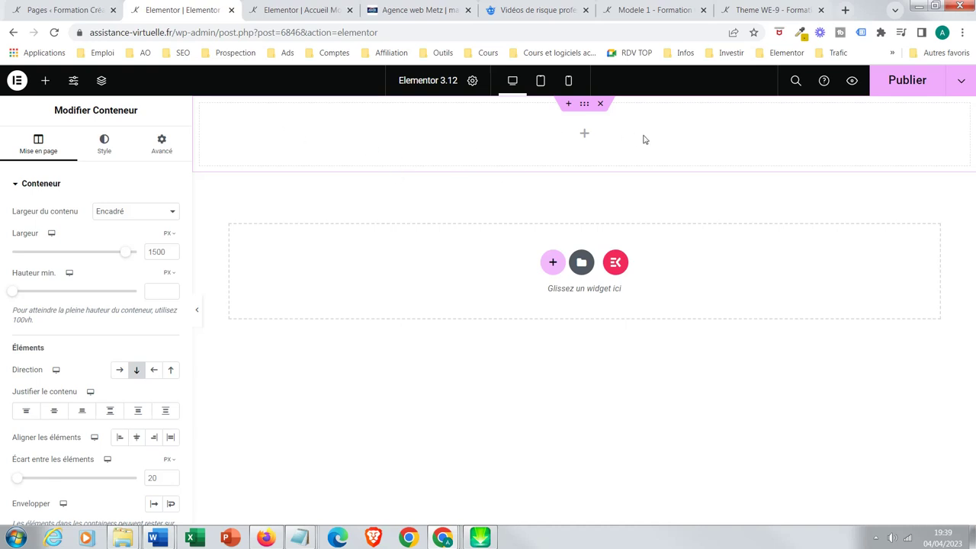
click(585, 134)
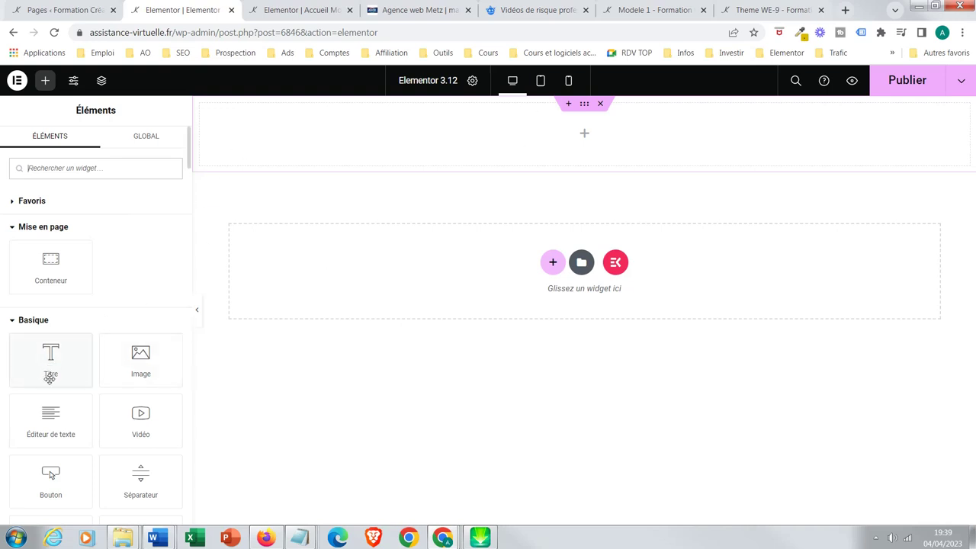
drag(51, 373, 408, 137)
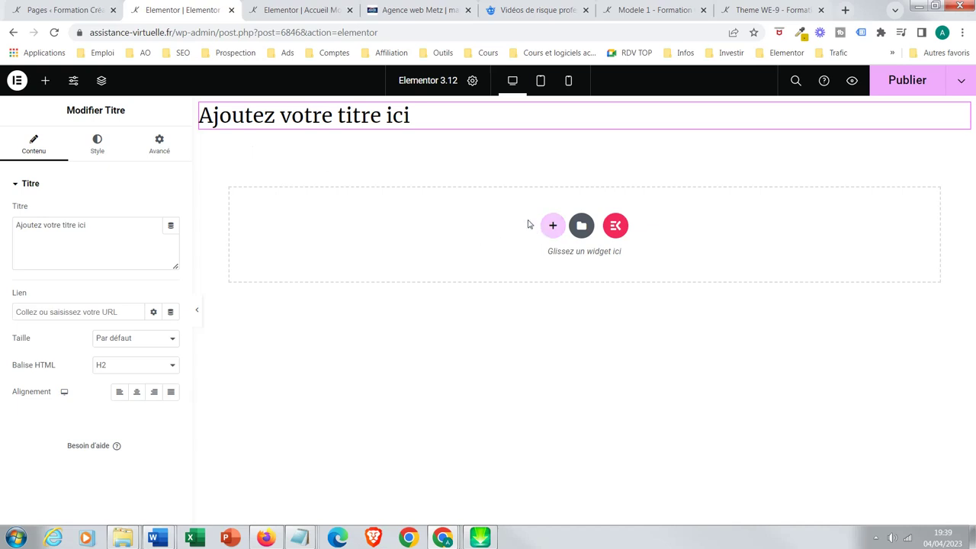
Set the minimum height of the container holding the Titre widget to 368 px
mouse_move(572, 109)
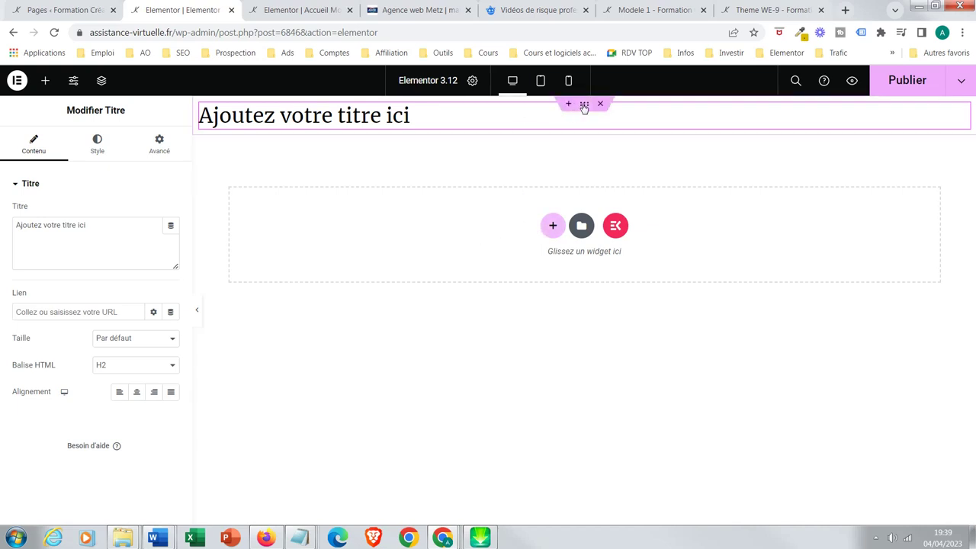
click(584, 105)
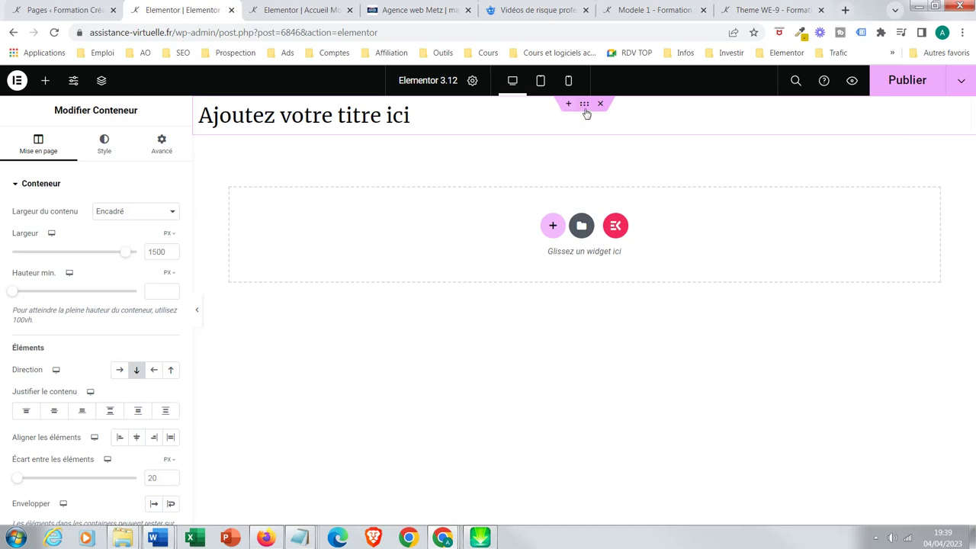
drag(20, 294, 45, 295)
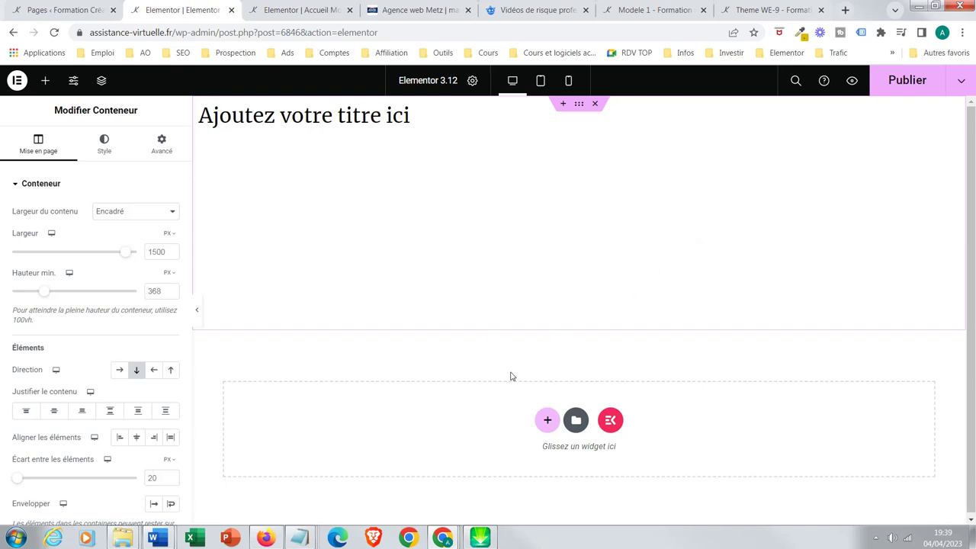
Switch to the Accueil Mode 2 editor and display the settings of the spacer in the hero's image column
click(293, 10)
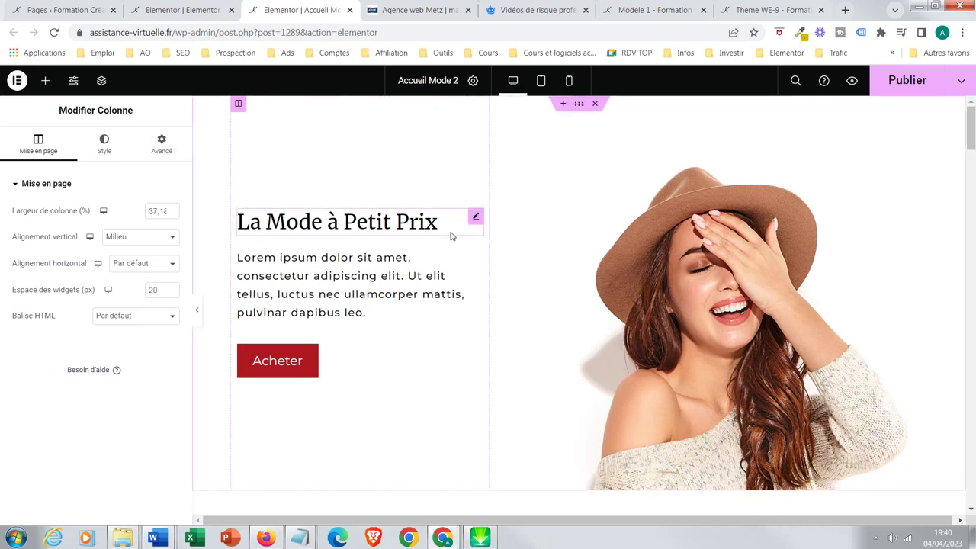
click(555, 267)
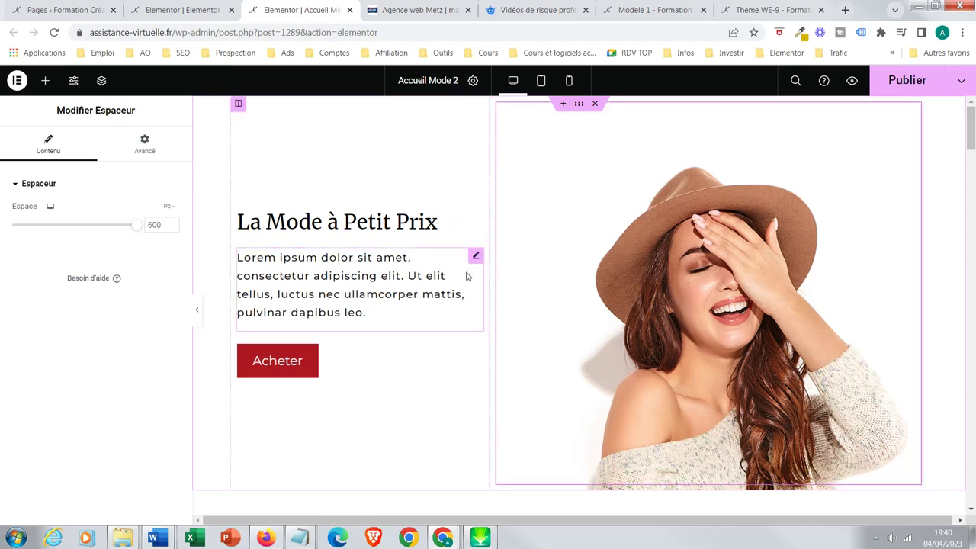
Review the page structure and the site settings of Accueil Mode 2, closing both views when done
click(76, 81)
click(103, 83)
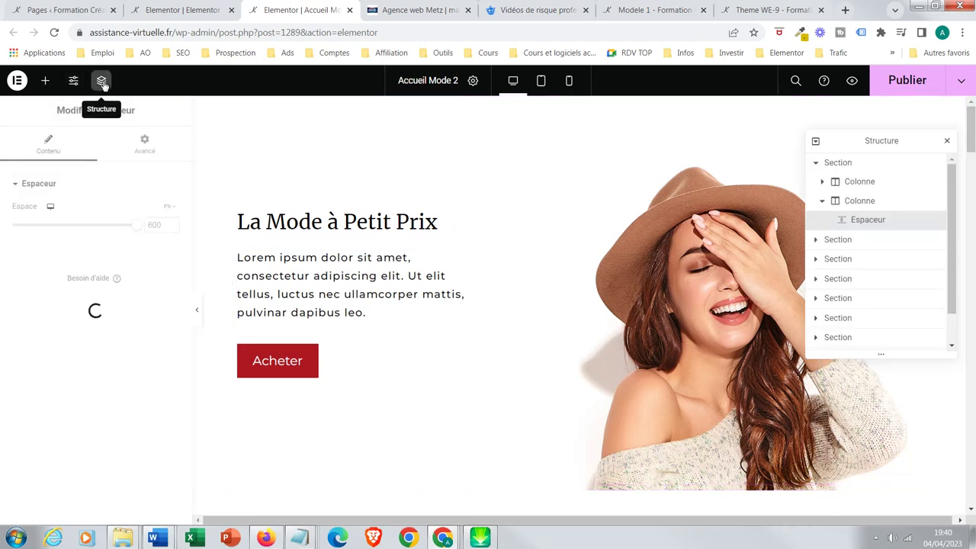
click(947, 143)
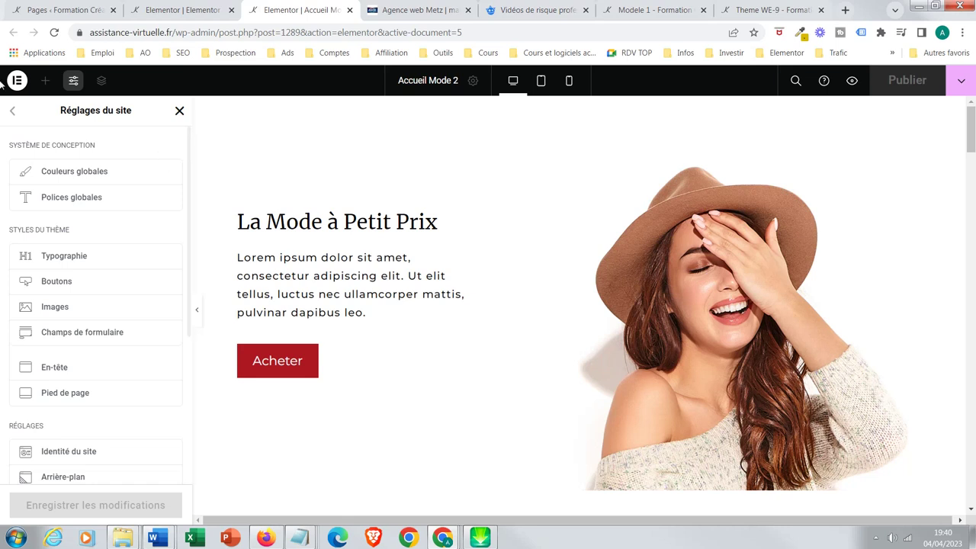
click(179, 114)
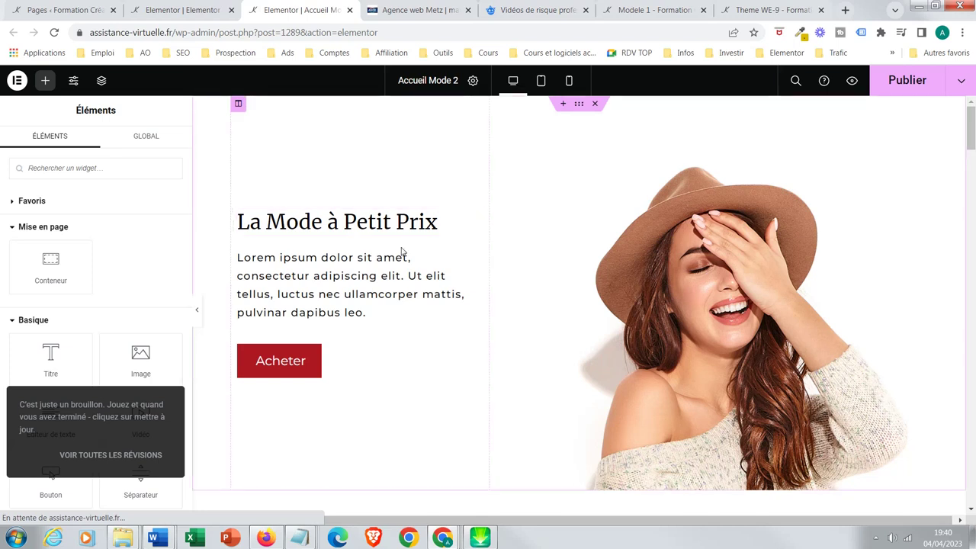
Examine the hero text widget's content settings and the main Elementor menu, ending on the widget library
click(375, 279)
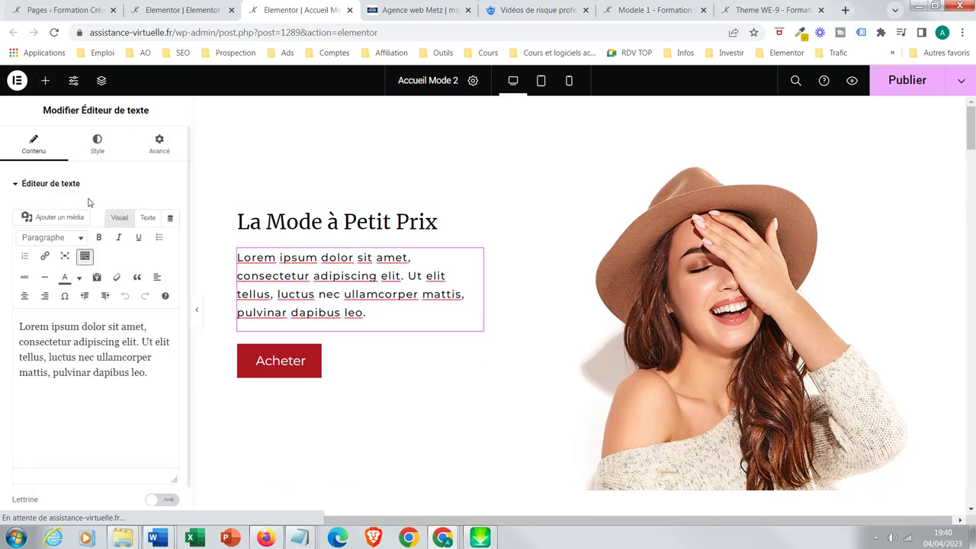
click(17, 80)
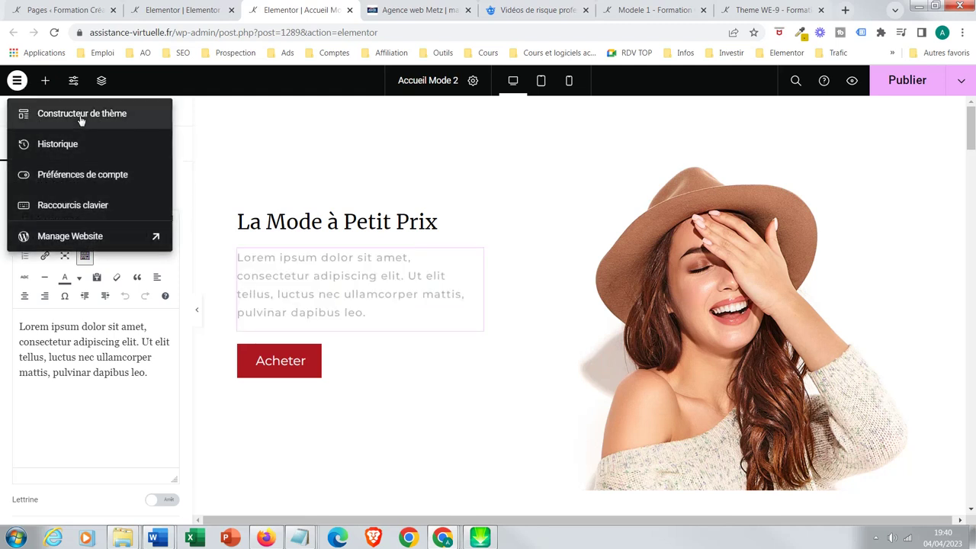
click(46, 81)
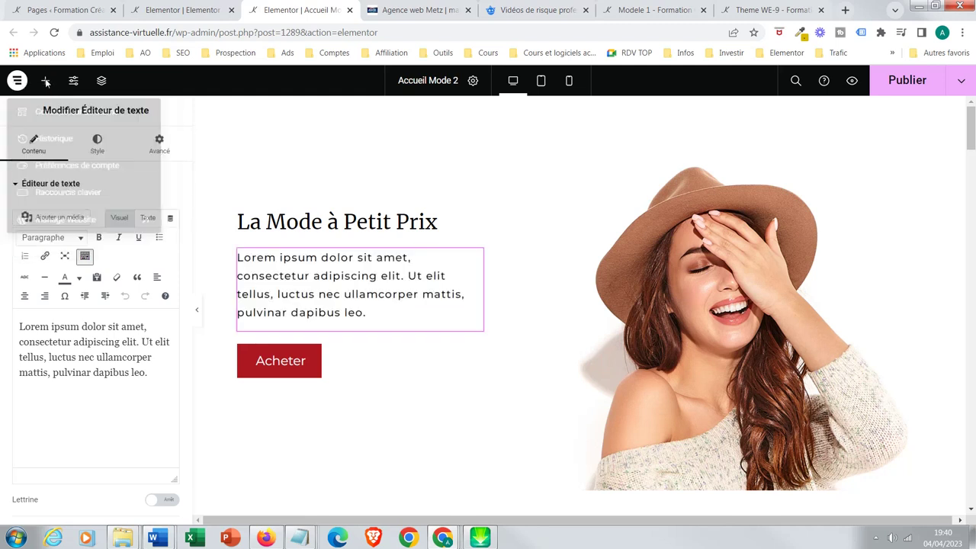
click(45, 81)
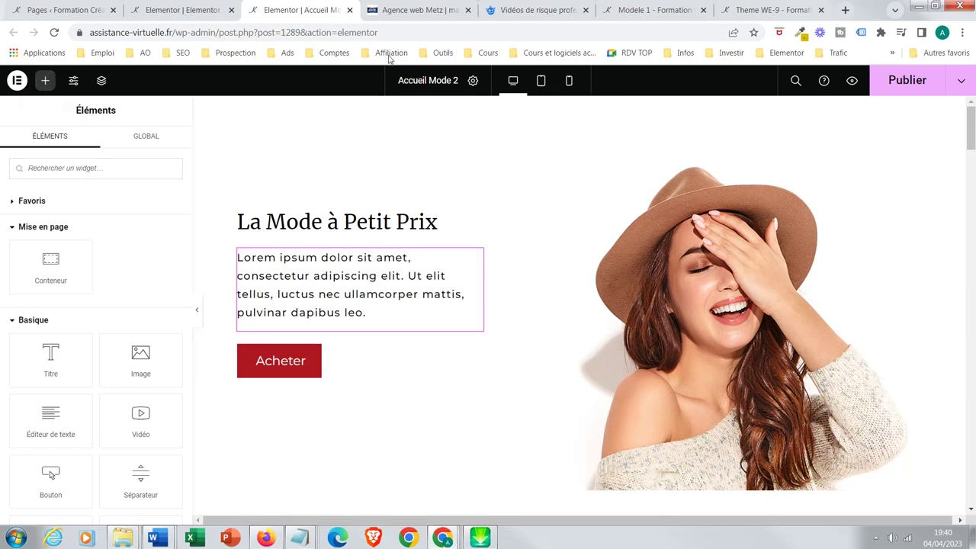
Return to the Elementor 3.12 page and open the container's advanced layout settings
click(183, 10)
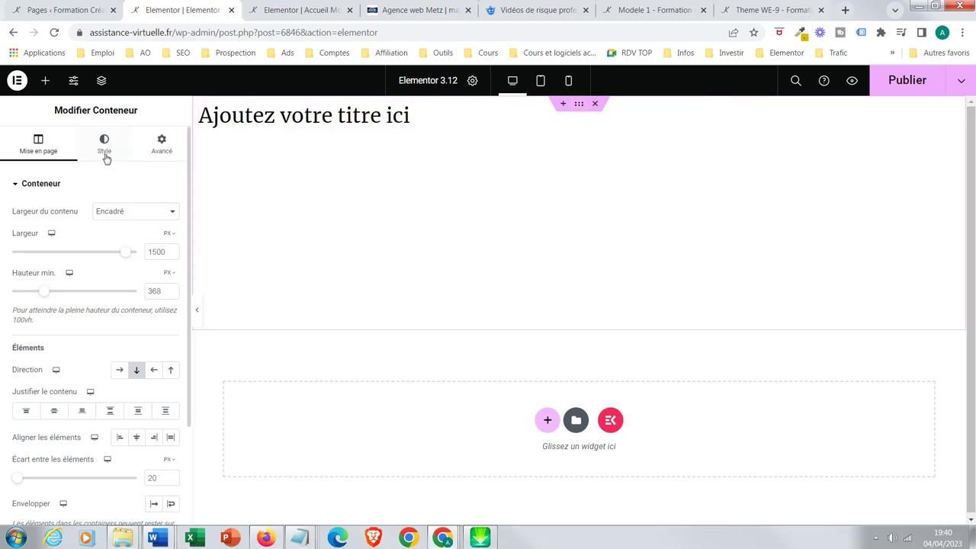
click(169, 150)
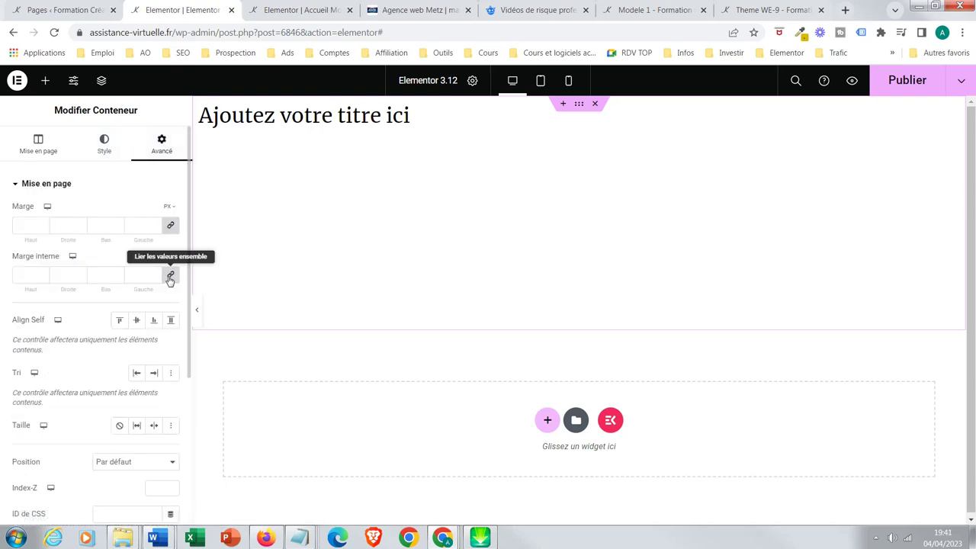